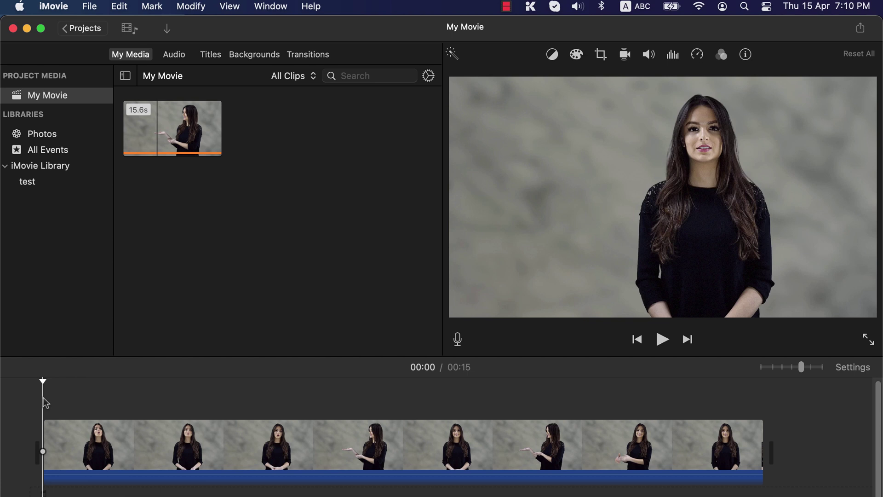
- Play the movie from the start to 00:03 and split the timeline clip there
key("space")
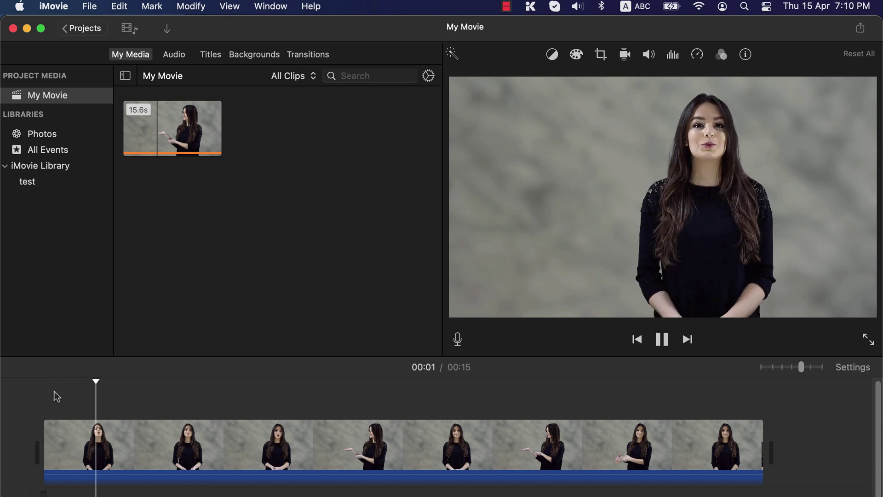
key("space")
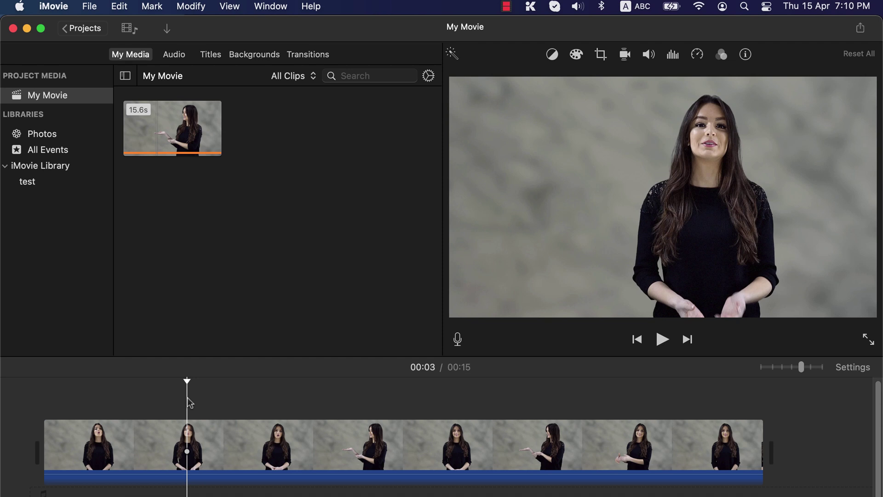
left_click(190, 444)
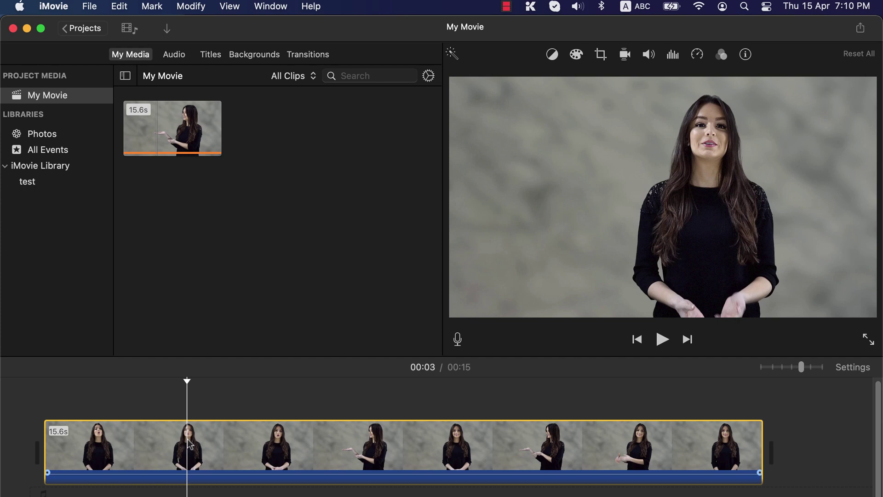
left_click(193, 6)
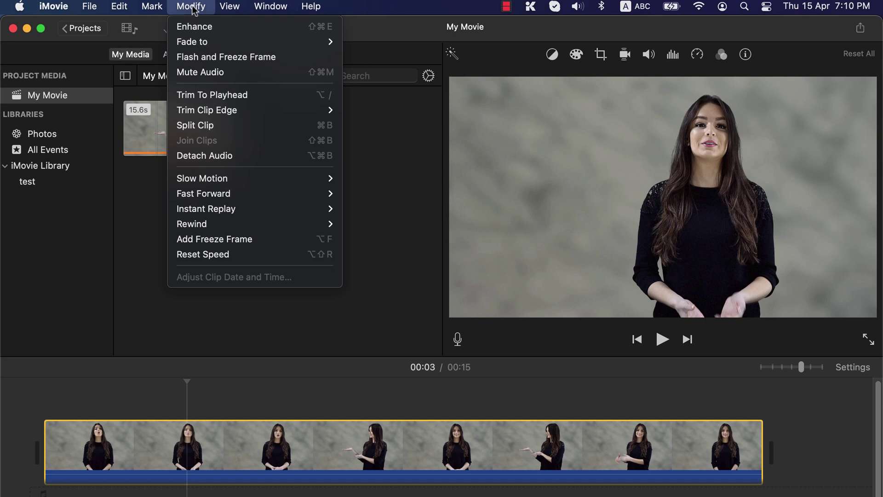
left_click(194, 128)
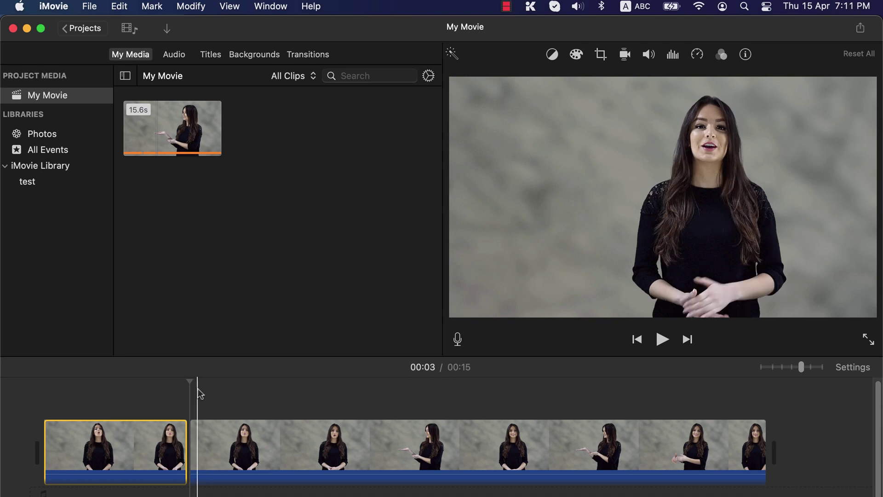
- Set the second clip's cropping style to Crop to Fill and fit the crop frame around the woman's head and upper body
left_click(199, 441)
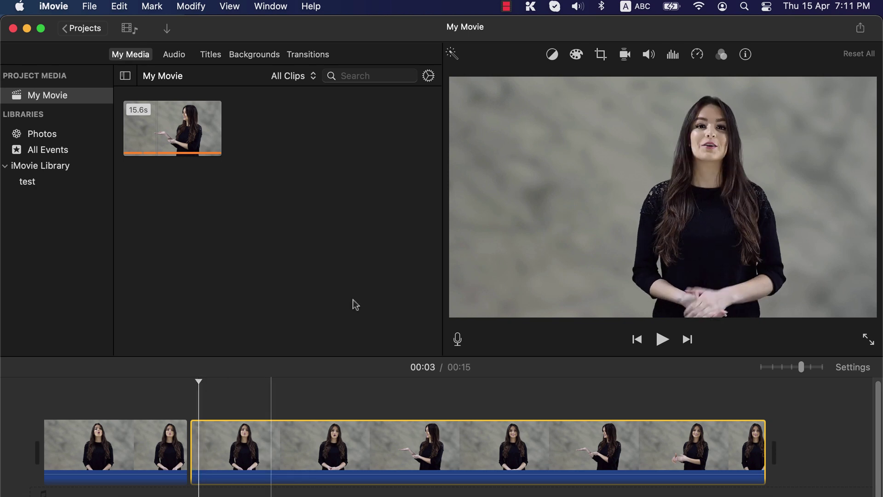
left_click(600, 55)
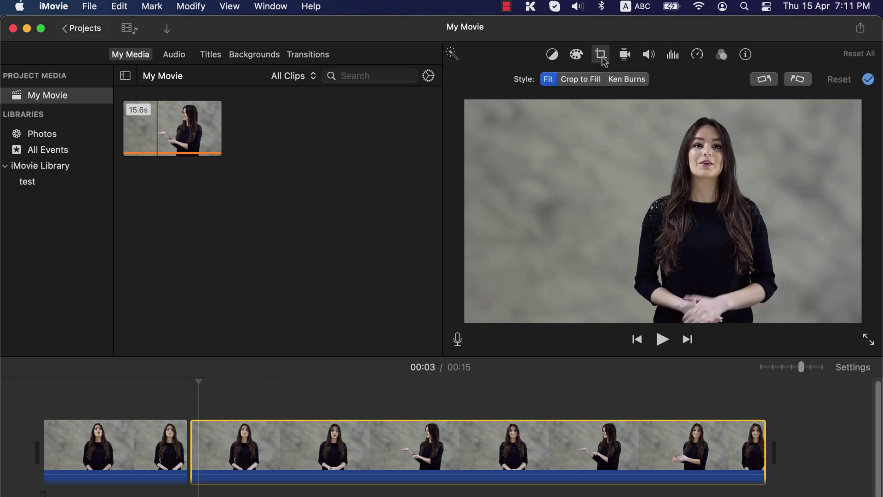
left_click(581, 80)
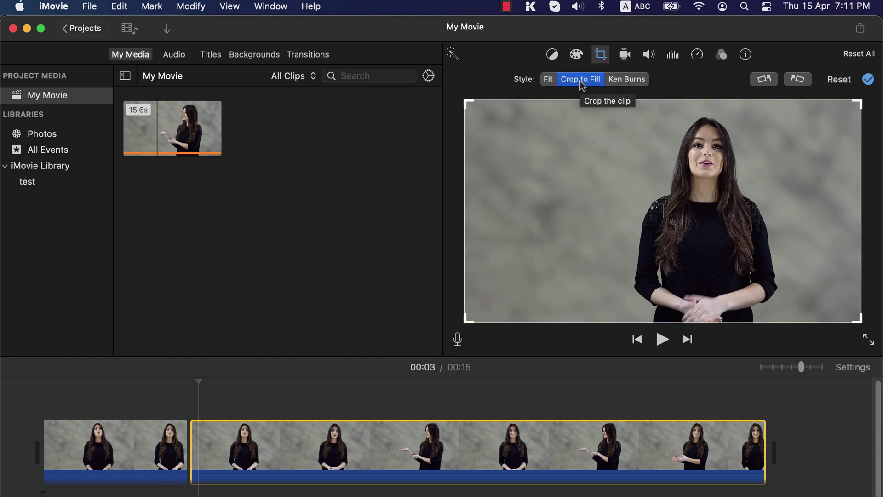
left_click(464, 102)
left_click_drag(463, 103, 559, 133)
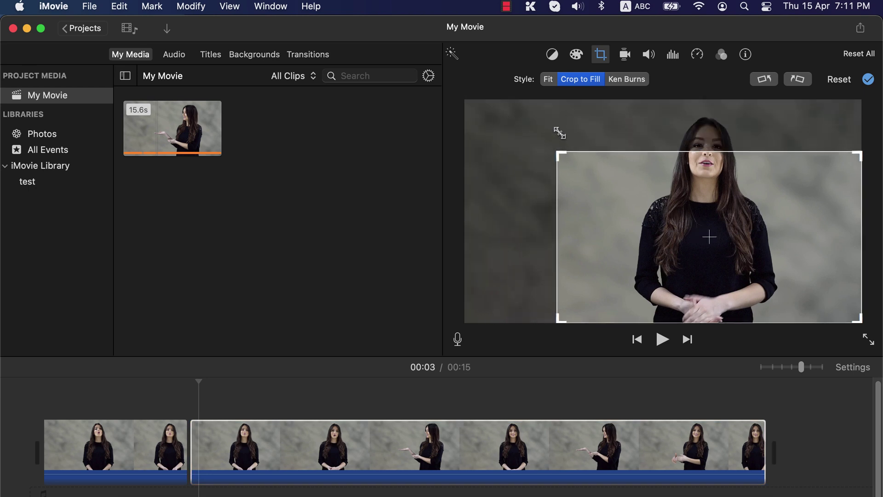
left_click_drag(688, 249, 683, 206)
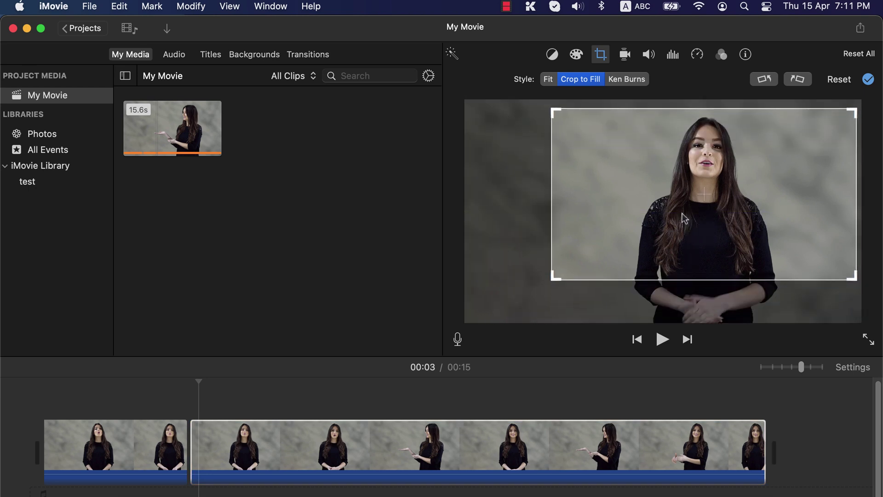
left_click_drag(554, 112, 613, 127)
left_click_drag(716, 245, 688, 216)
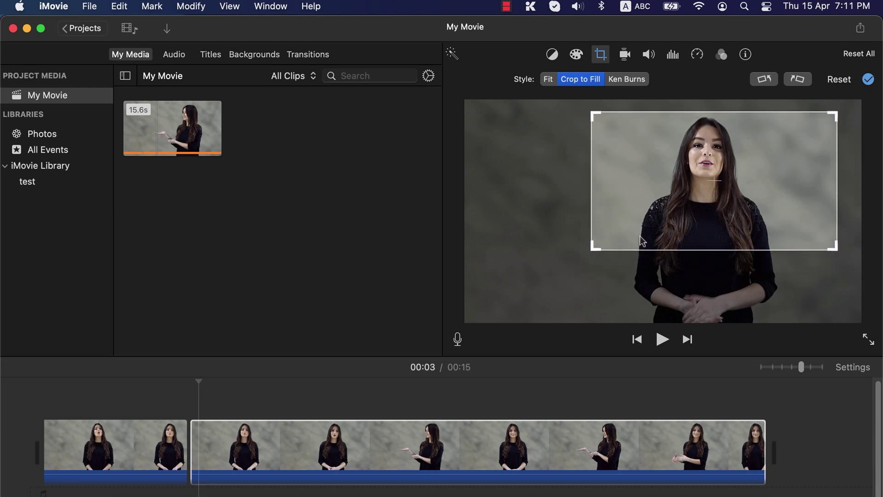
- Play the movie from 00:02 across the cut to check the zoom, and preview it full screen
left_click(136, 398)
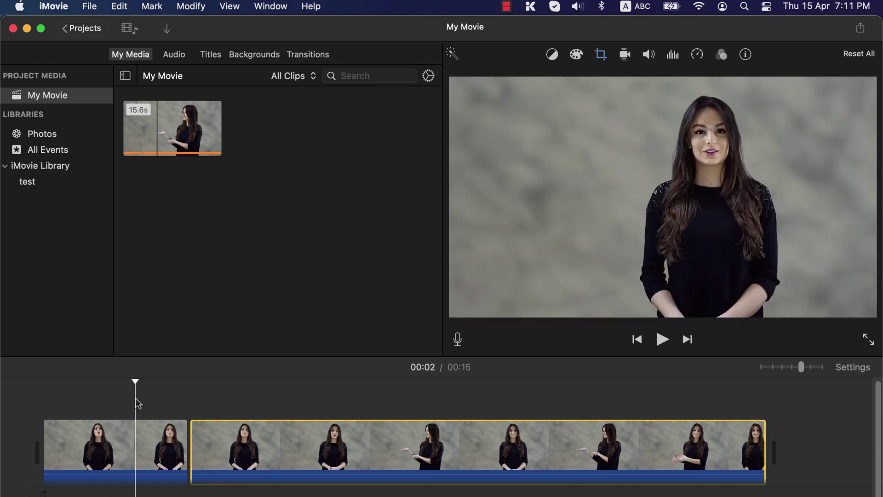
key("space")
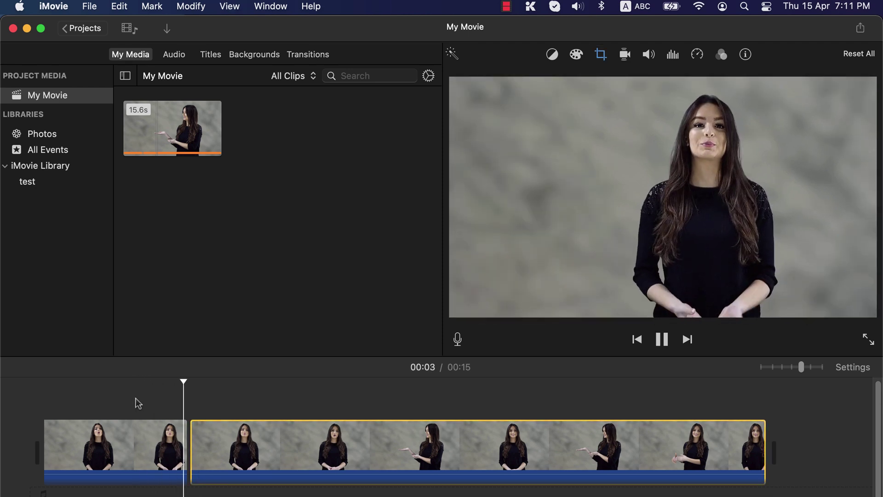
key("space")
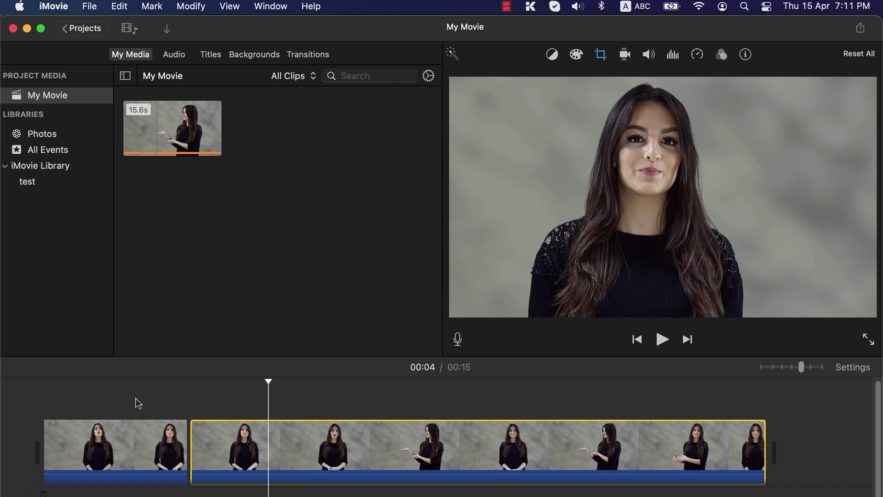
left_click(136, 399)
left_click(868, 342)
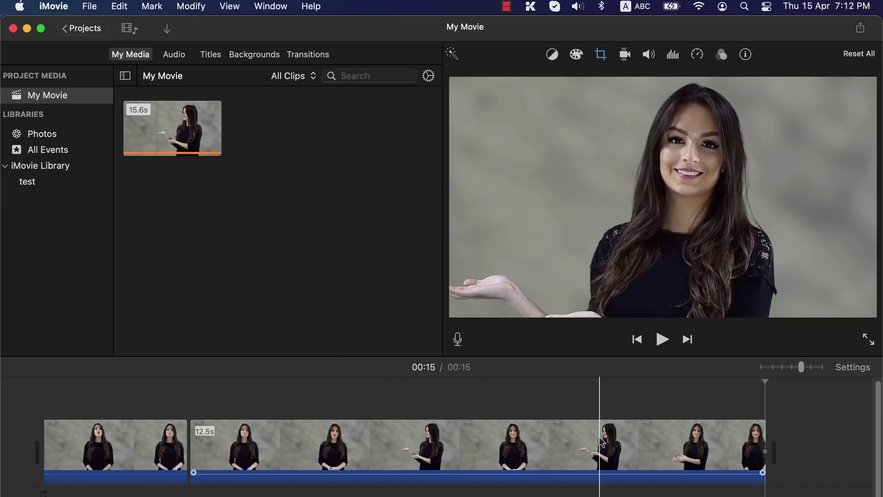
- Delete both clips from the timeline and add the original 15.6s clip to it again
left_click_drag(809, 429, 32, 445)
key("Delete")
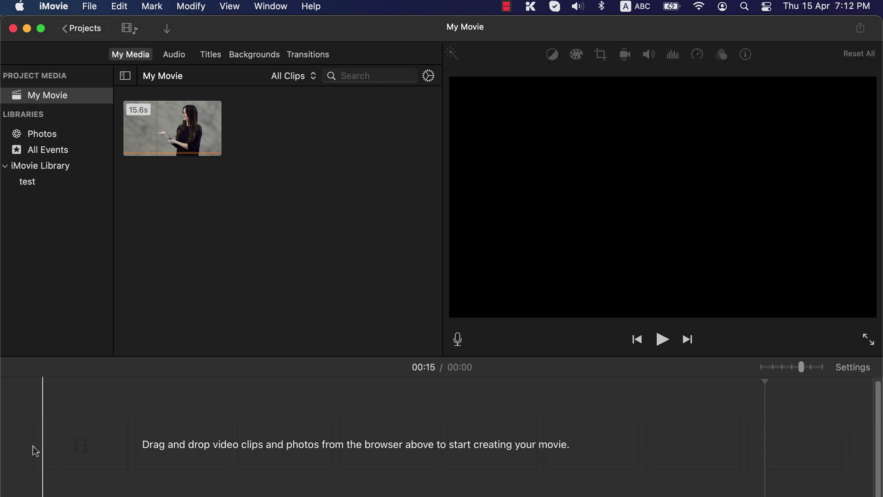
left_click(163, 131)
left_click_drag(161, 124, 132, 400)
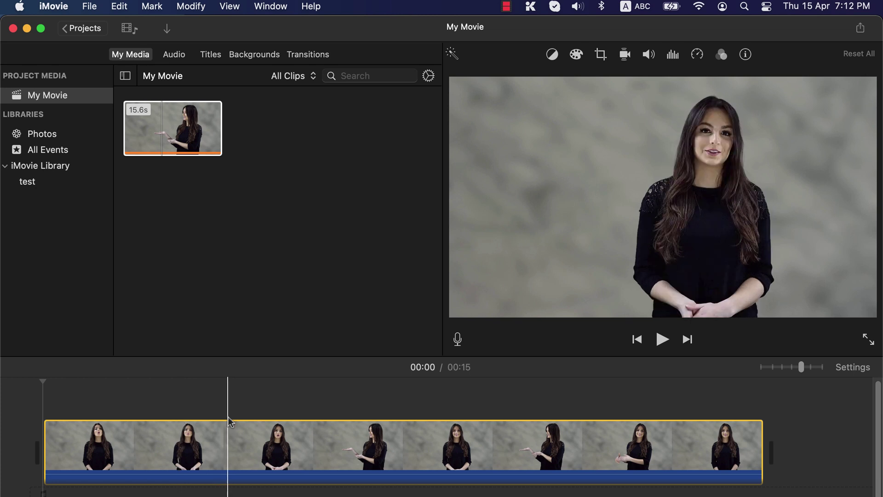
- Split the timeline clip at 00:09
left_click(332, 404)
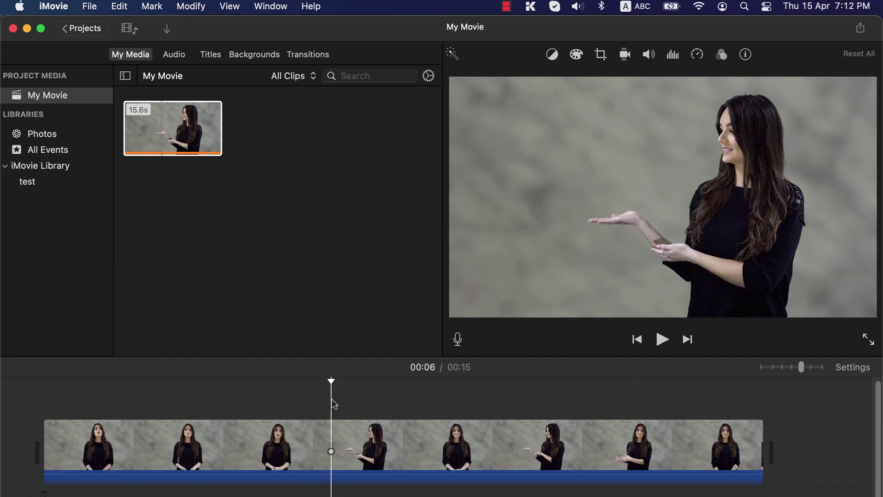
left_click(418, 403)
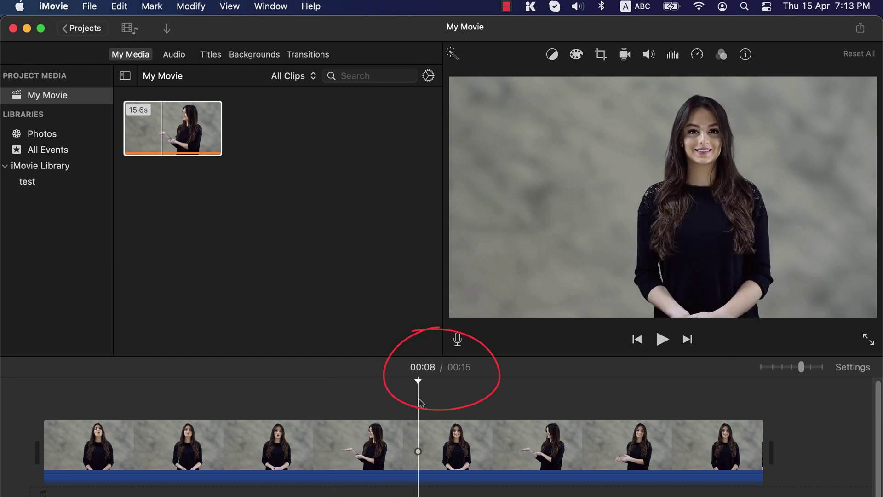
left_click(465, 403)
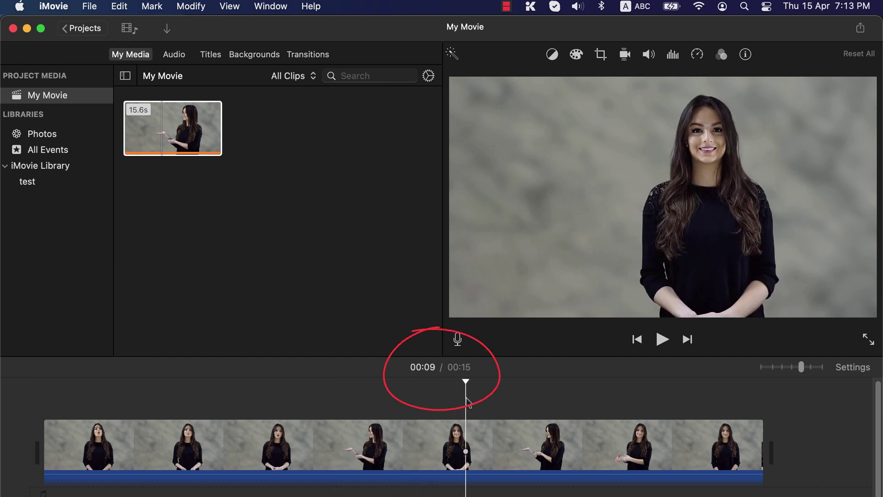
left_click(466, 452)
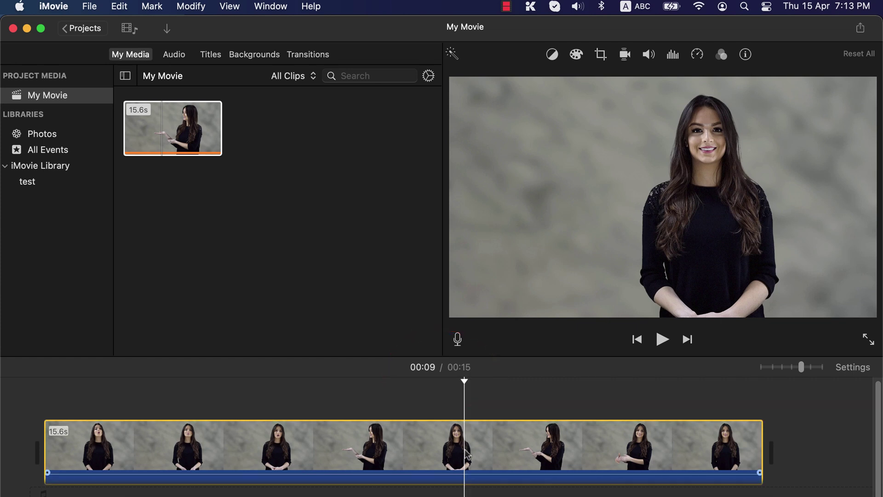
key("super+b")
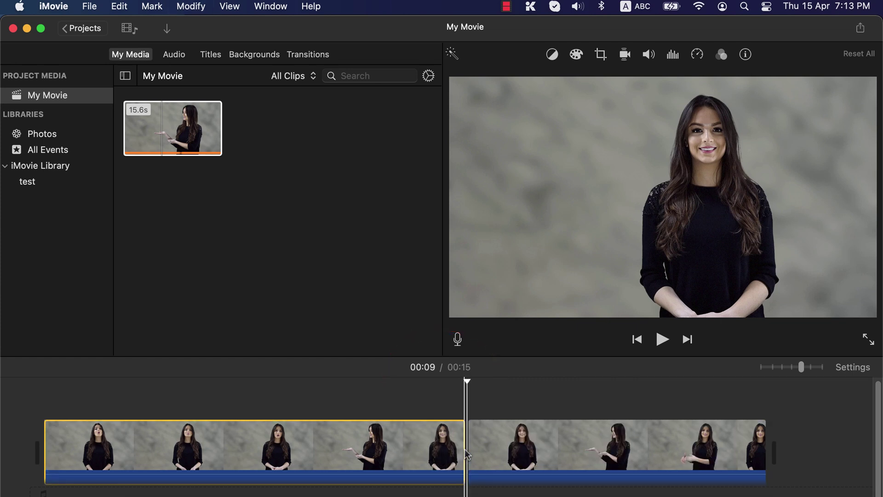
- Apply the Ken Burns cropping style to the first clip and shrink its End frame around the woman's head and upper body
left_click(386, 459)
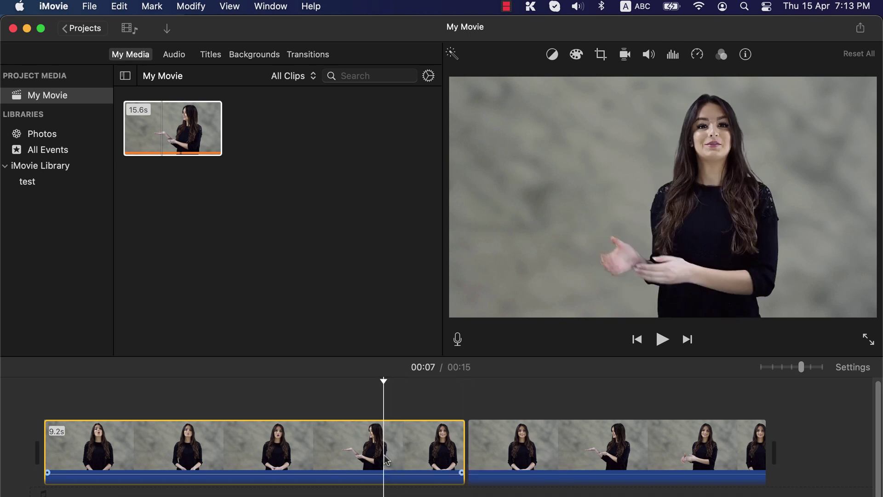
left_click(601, 55)
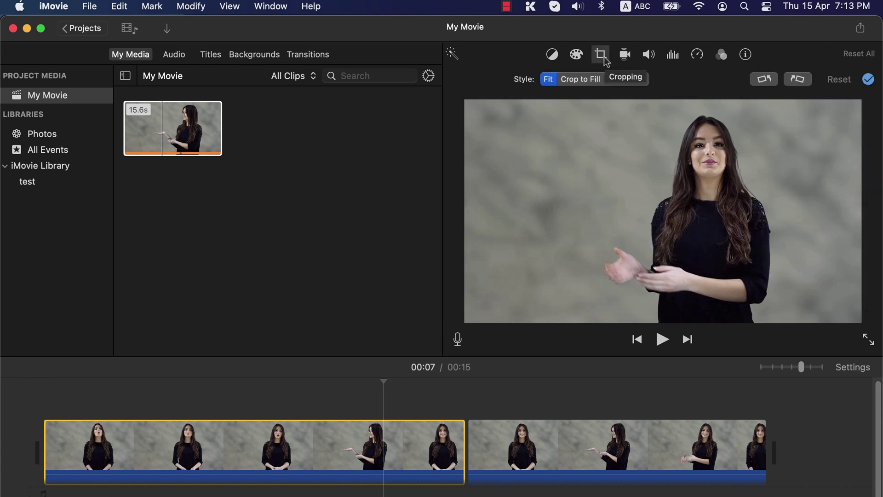
left_click(620, 85)
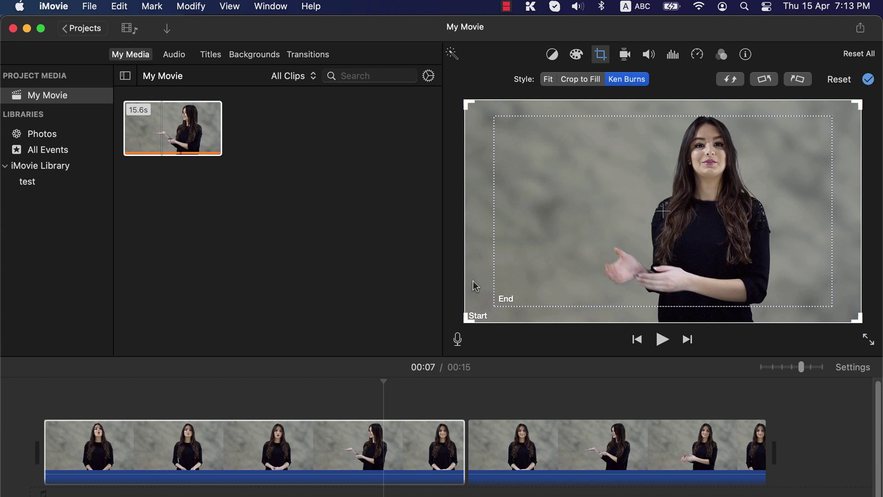
left_click(485, 302)
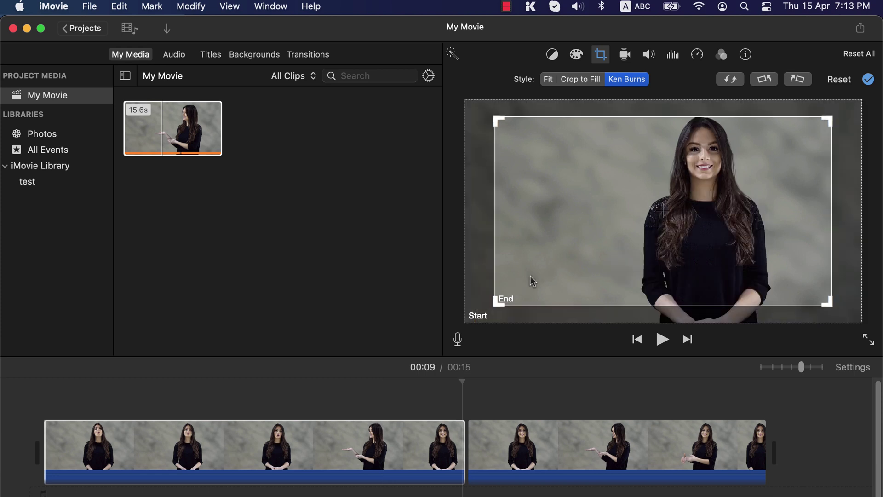
left_click(479, 318)
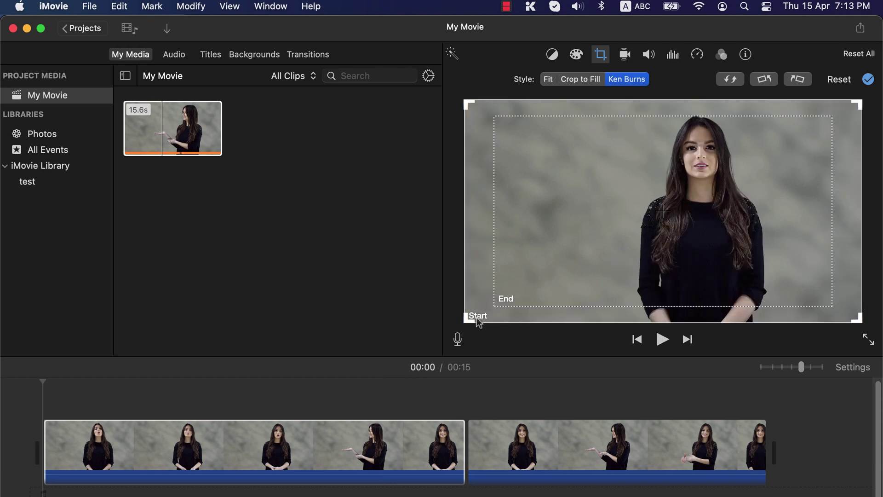
left_click(508, 302)
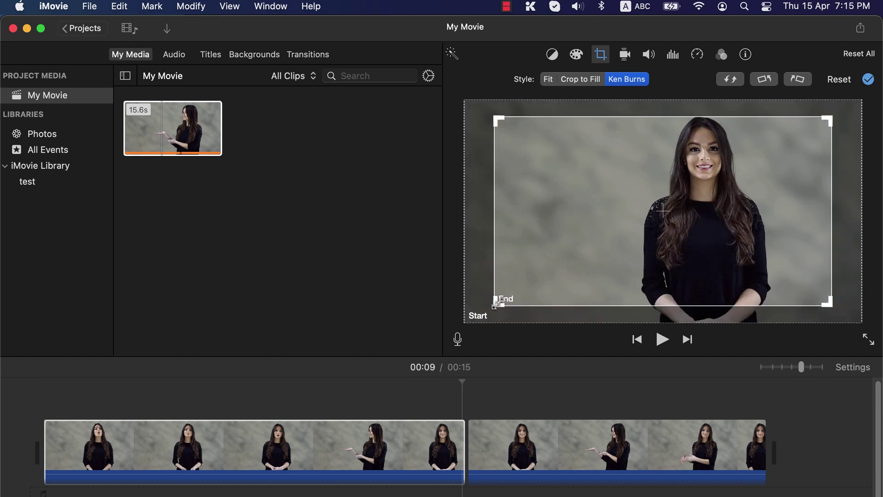
left_click_drag(499, 301, 574, 258)
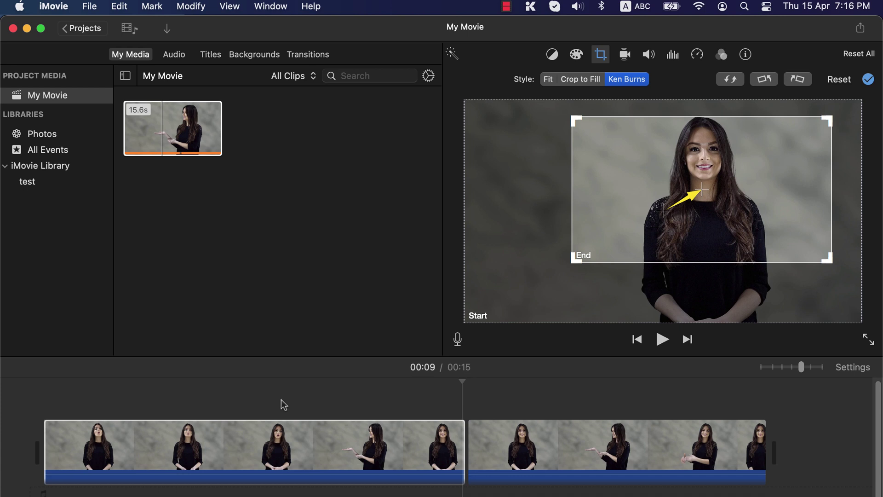
- Split the Ken Burns clip at 00:02, and split the section after that cut at 00:06
left_click(248, 431)
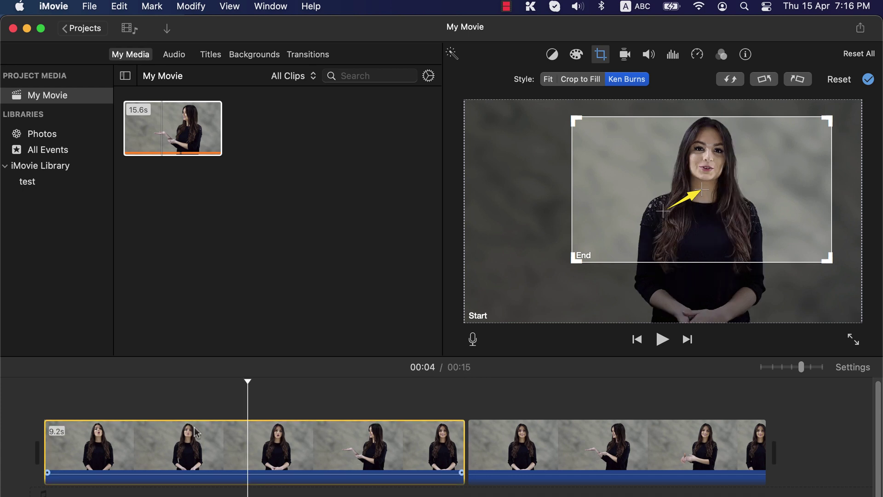
left_click(165, 427)
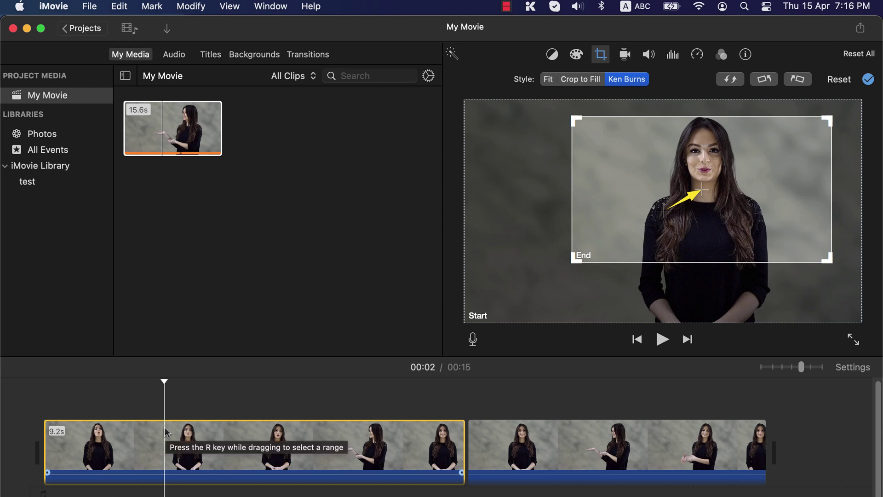
key("super+b")
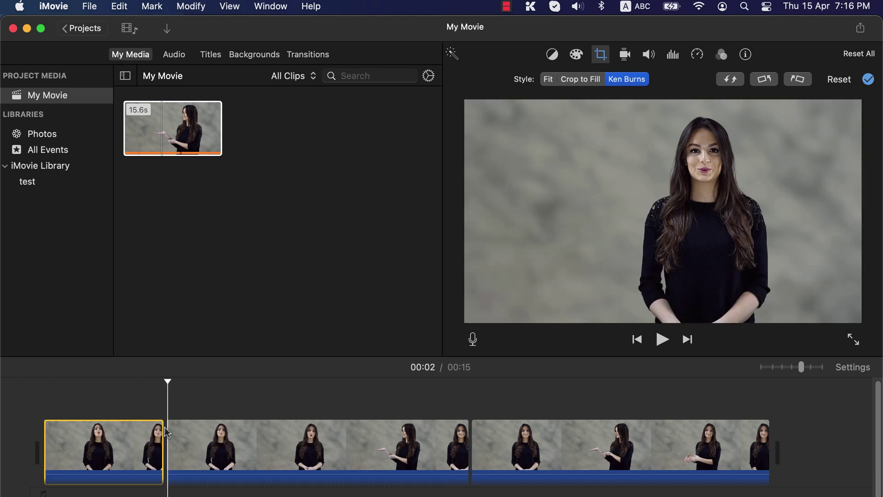
left_click(317, 443)
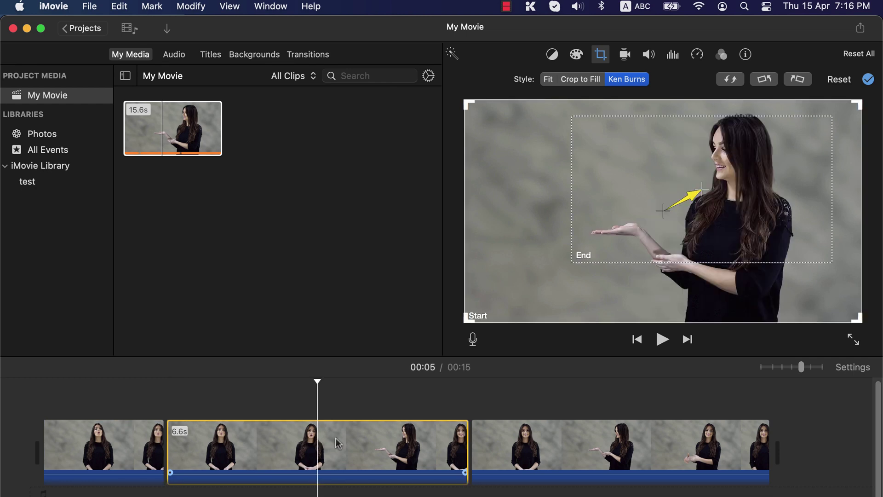
left_click(349, 440)
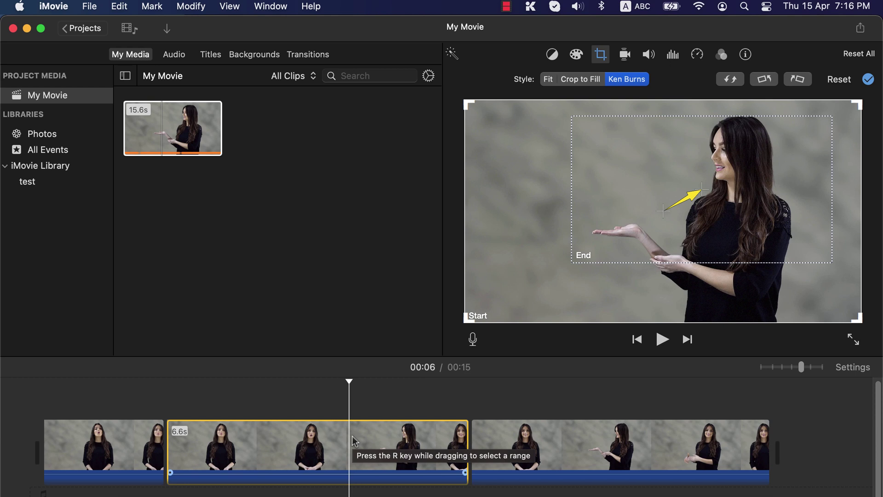
key("super+b")
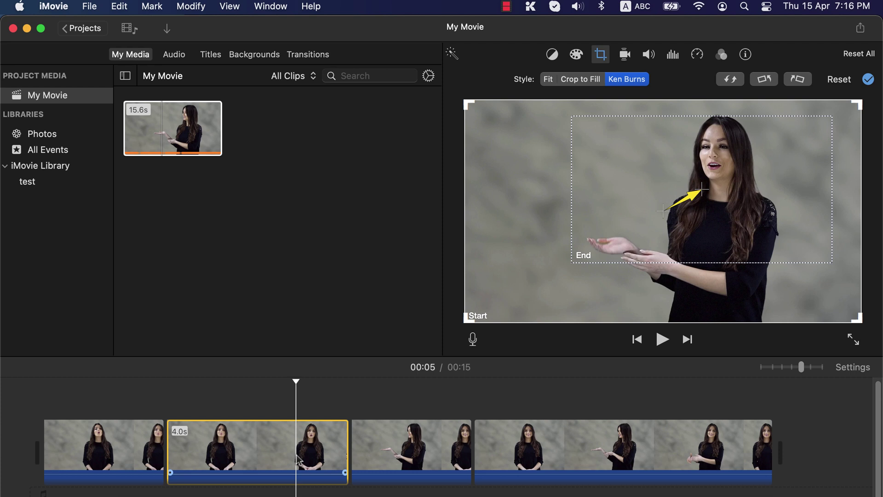
- Set the second clip to Crop to Fill using its zoomed-in frame, and reverse the third clip's Ken Burns effect so it zooms out
left_click(730, 81)
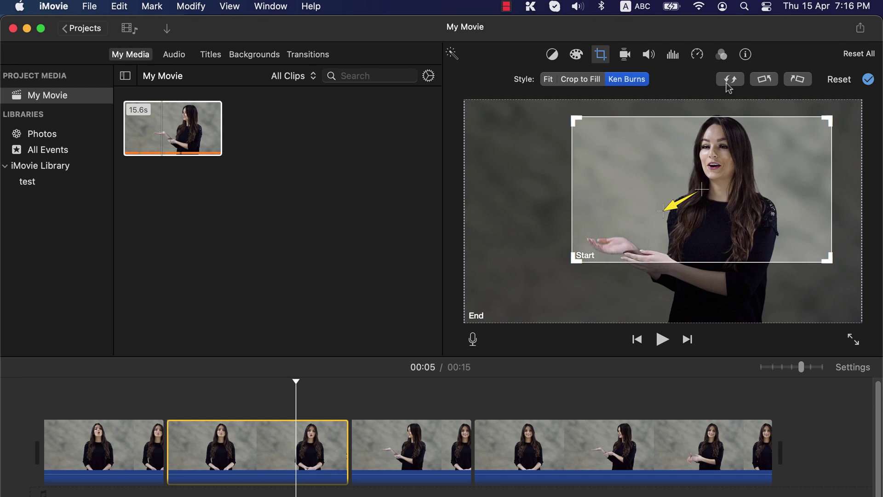
left_click(583, 82)
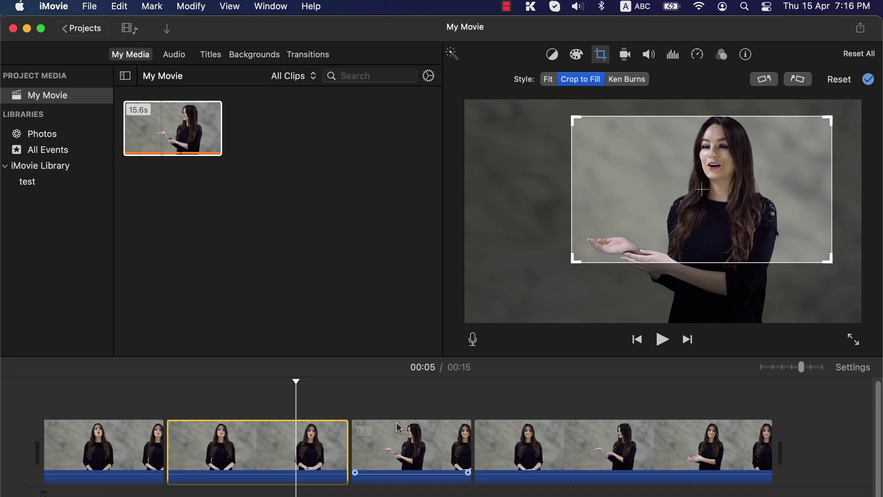
left_click(395, 440)
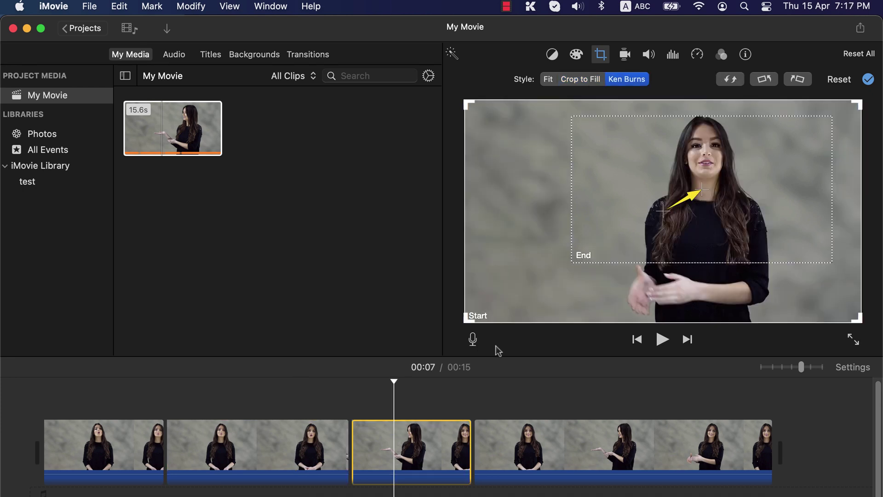
left_click(732, 80)
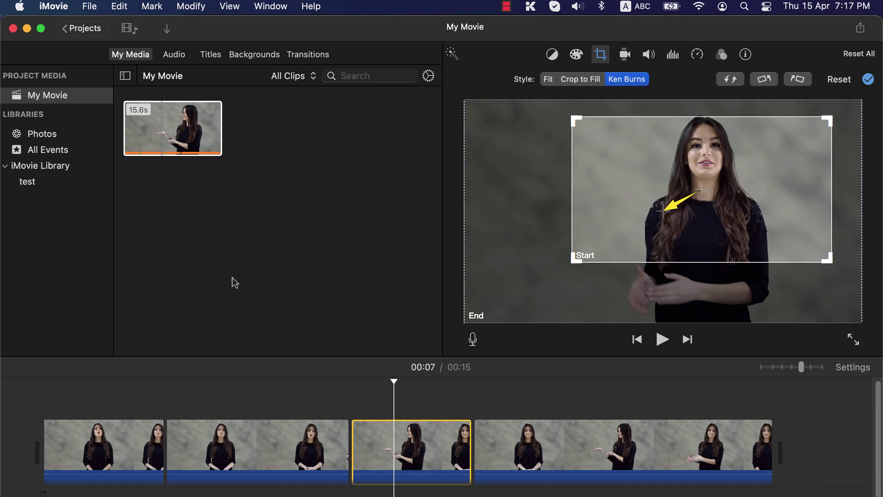
- Play the edited movie from the start to check the zoom in and out, and preview it in full screen
left_click(42, 385)
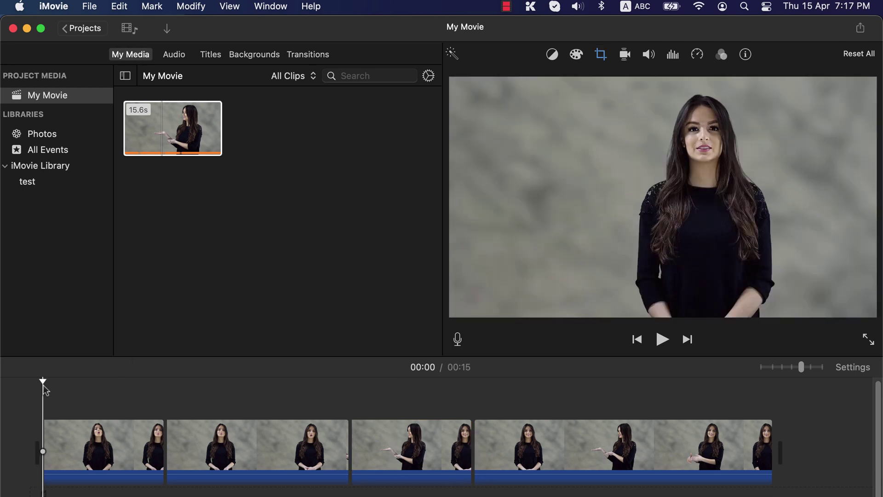
key("space")
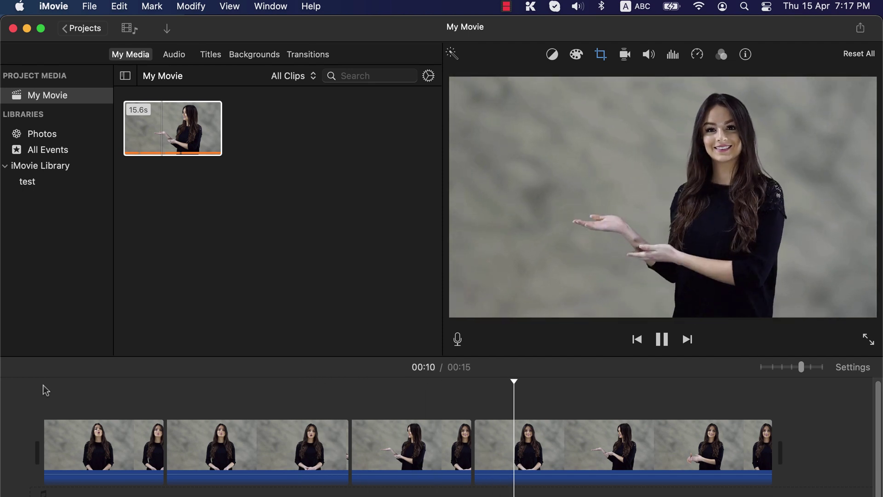
key("space")
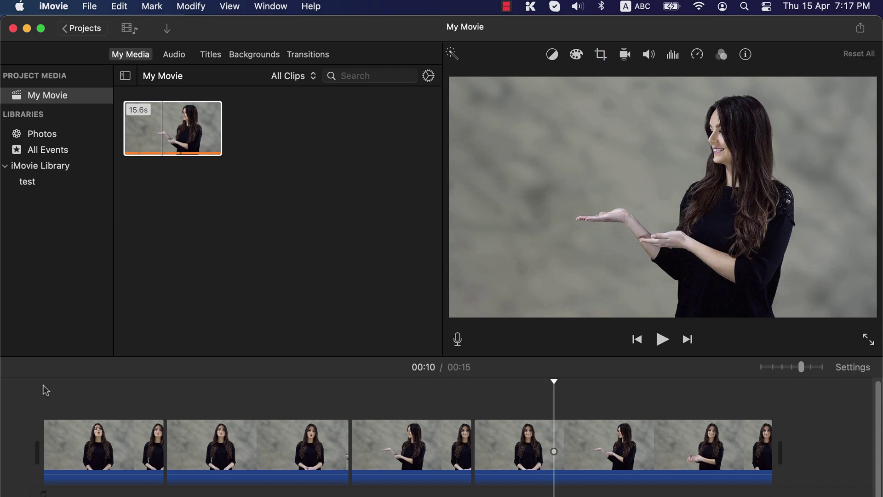
left_click(867, 342)
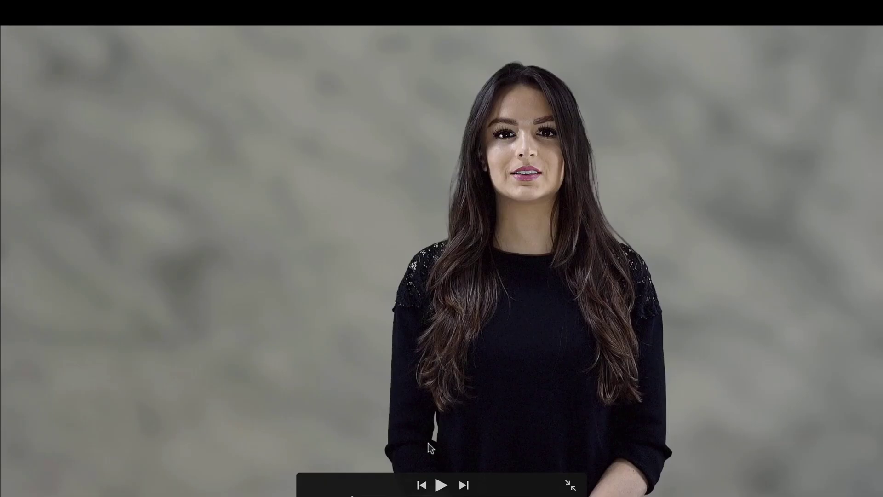
left_click(440, 486)
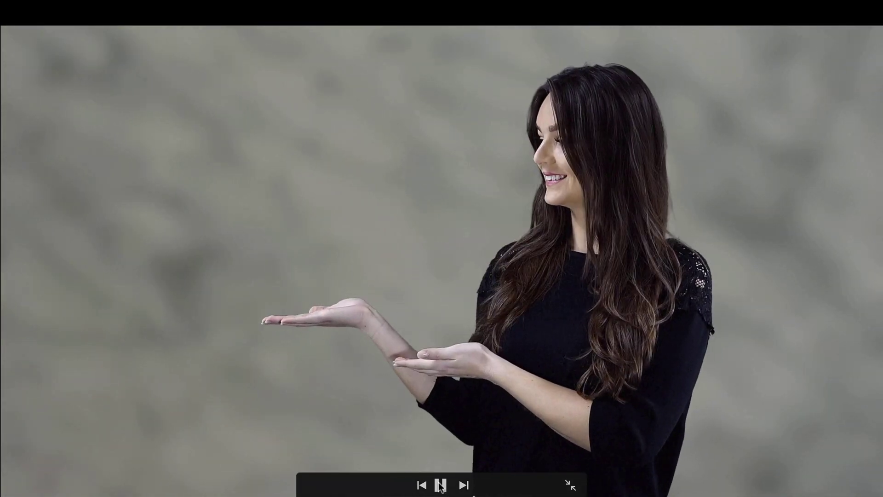
left_click(440, 484)
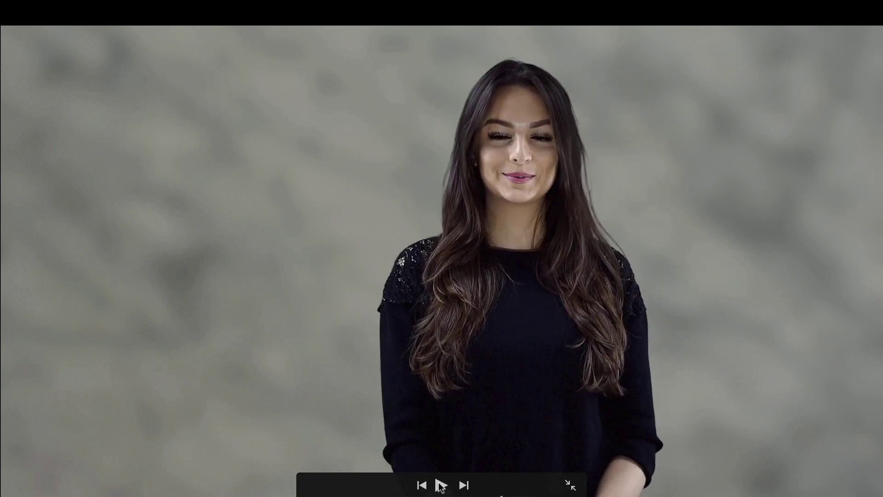
key("Escape")
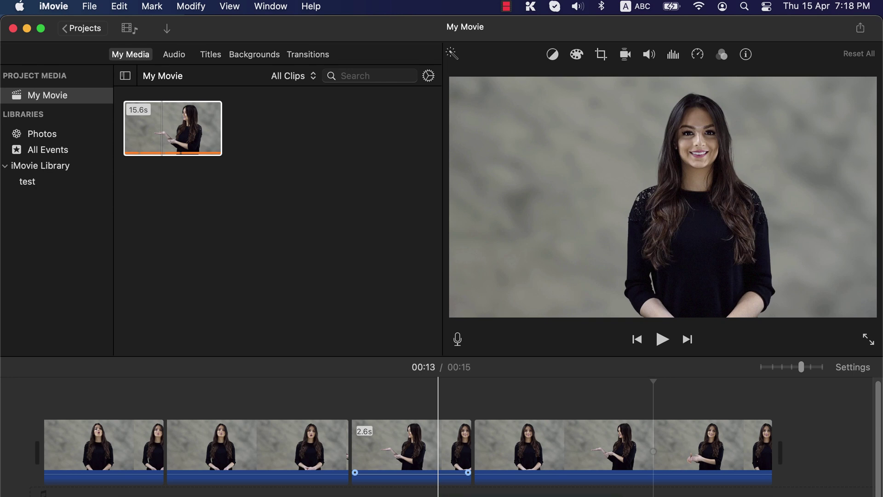
- Delete all four clips from the timeline
left_click_drag(808, 444, 38, 462)
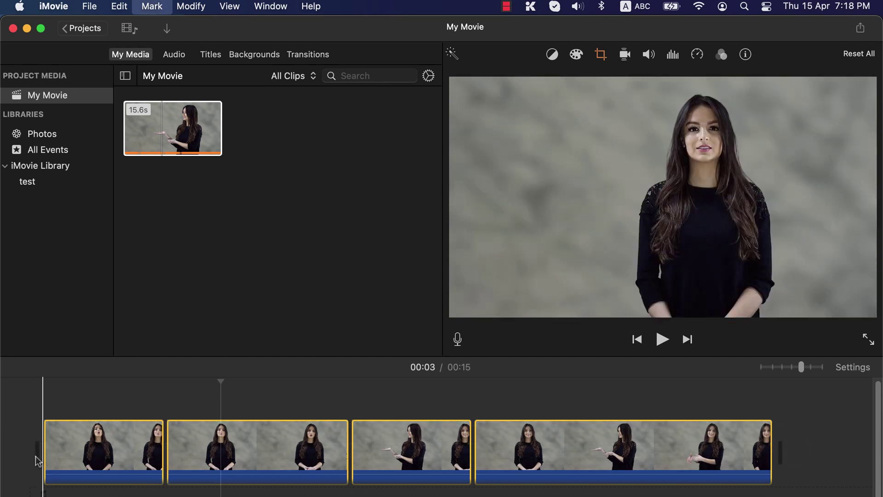
key("Delete")
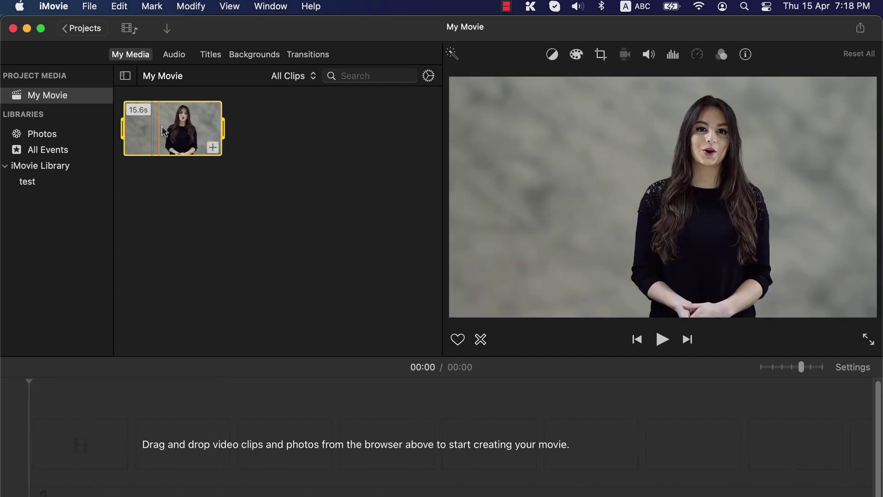
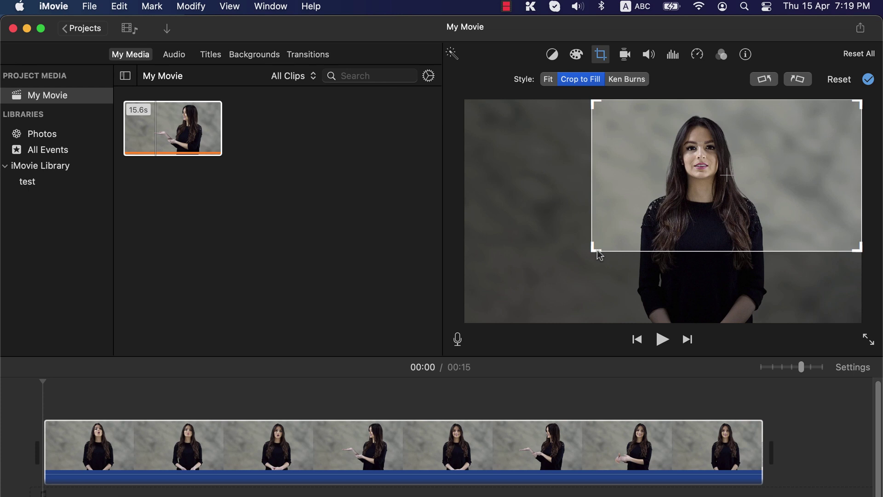
- Shrink the clip's Crop to Fill frame around the woman's head and shoulders and split the clip at 00:03
left_click_drag(594, 250, 635, 221)
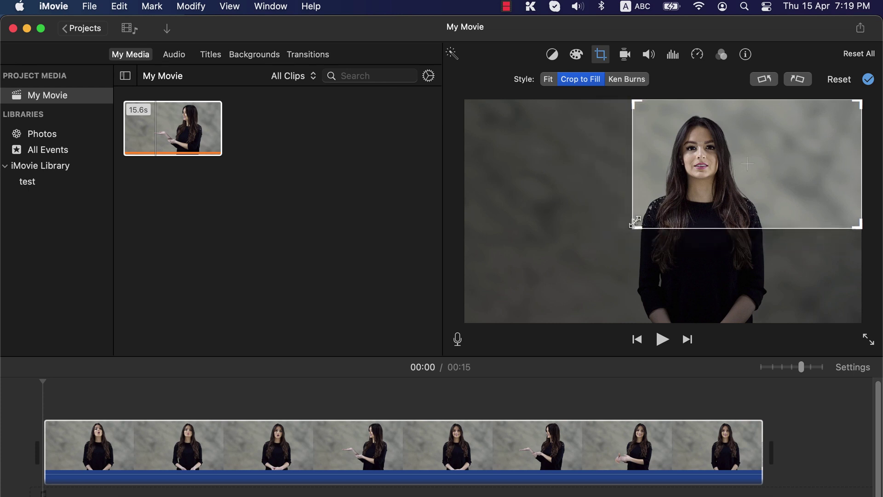
left_click(143, 453)
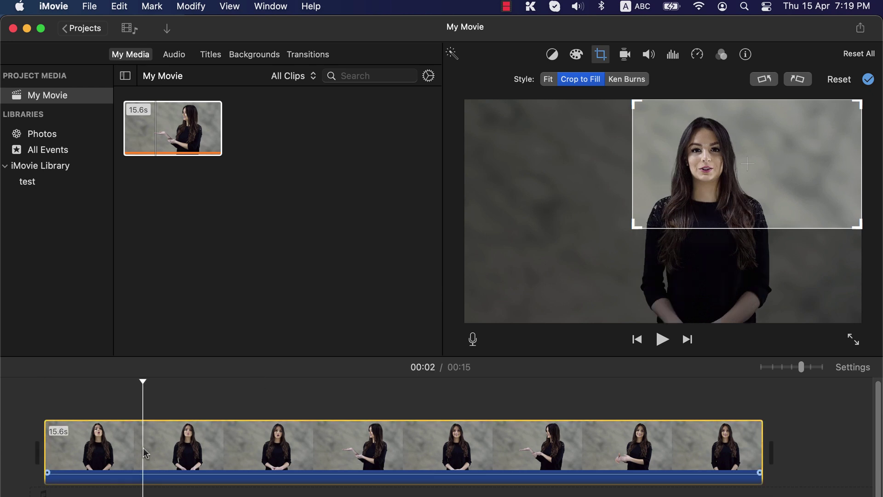
left_click(206, 444)
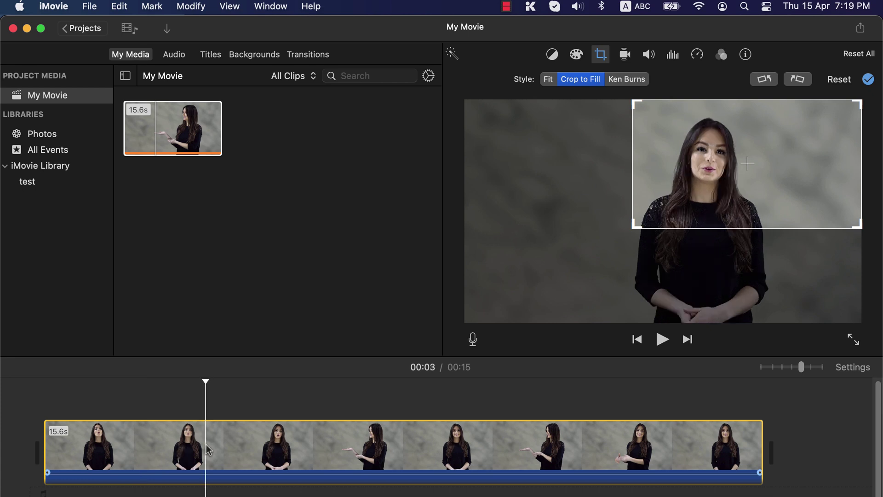
key("super+b")
- Apply Ken Burns to the second clip, matching the End frame to the Start frame's size and height and shifting it left of the woman
left_click(242, 444)
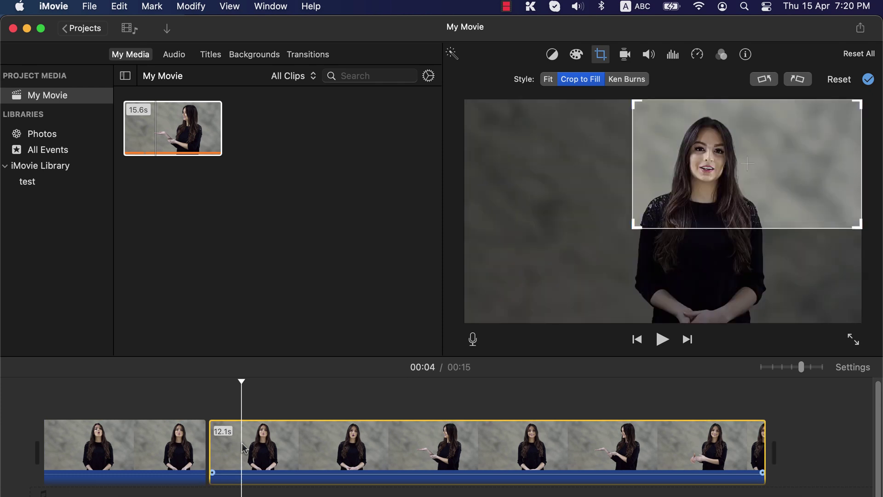
left_click(624, 80)
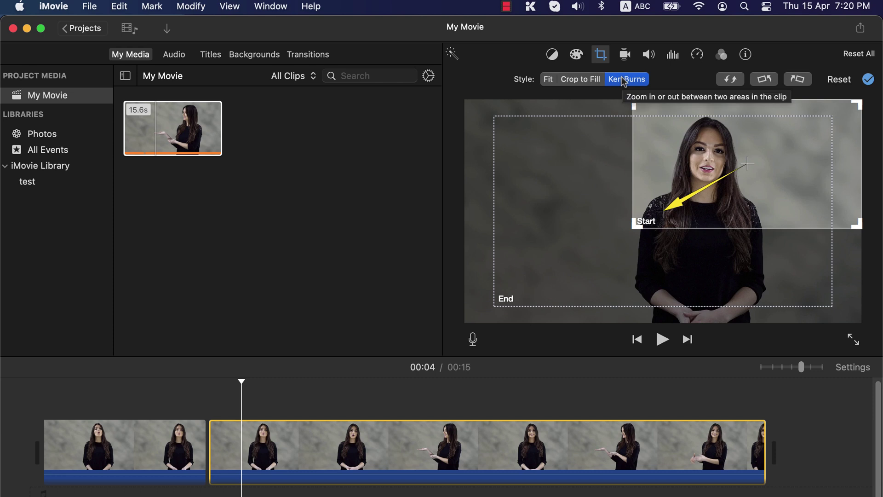
left_click(548, 189)
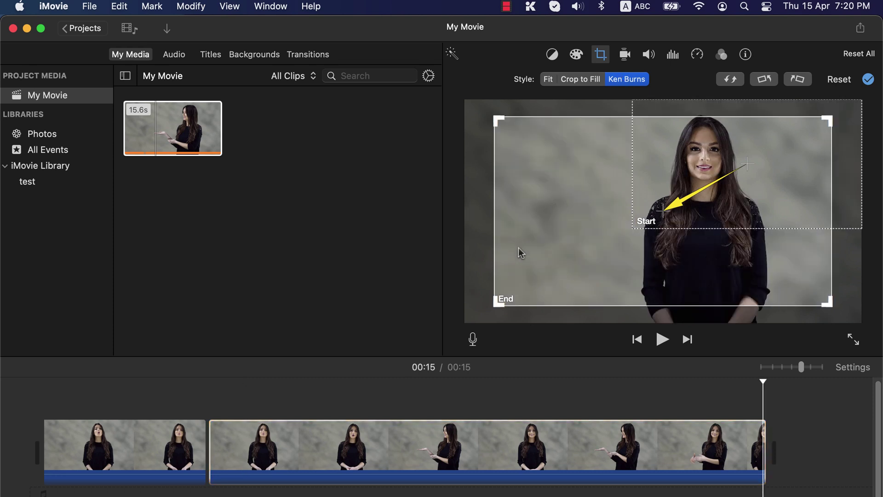
left_click_drag(490, 314, 561, 248)
left_click_drag(586, 219, 489, 184)
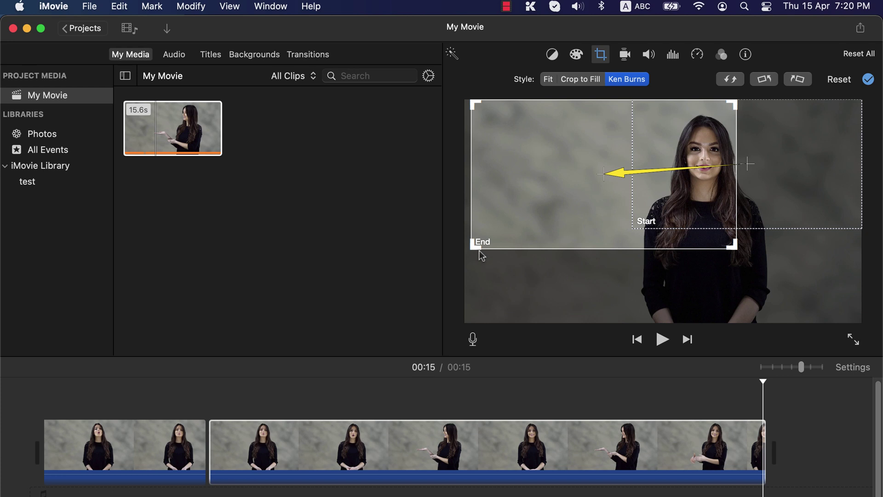
left_click_drag(472, 247, 492, 232)
left_click_drag(560, 180, 553, 180)
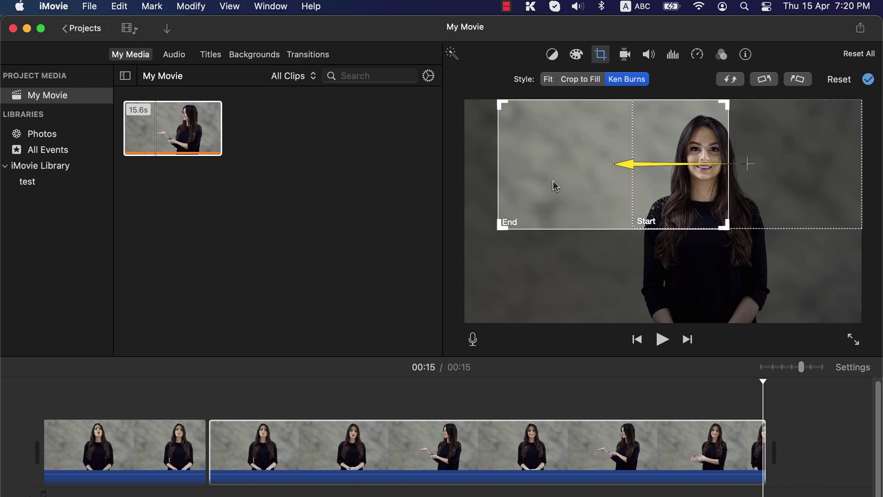
- Split the Ken Burns clip at 00:06 and inspect the cropping of the section before the cut
left_click(366, 430)
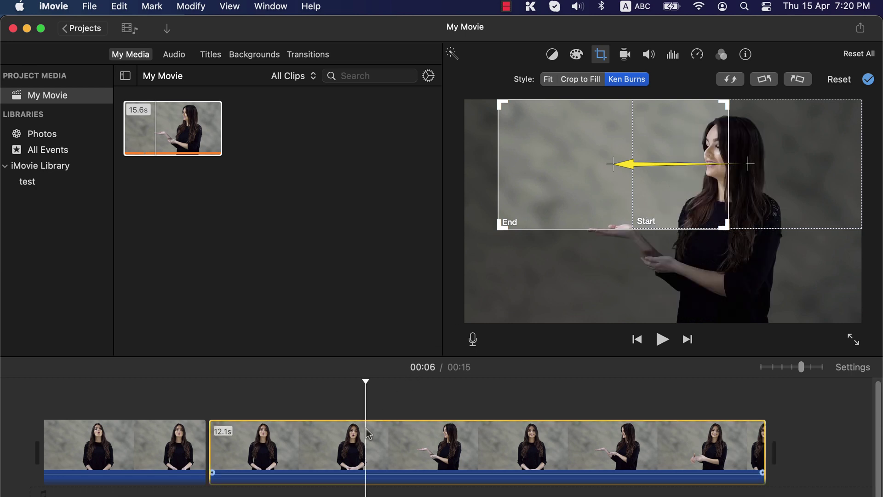
key("super+b")
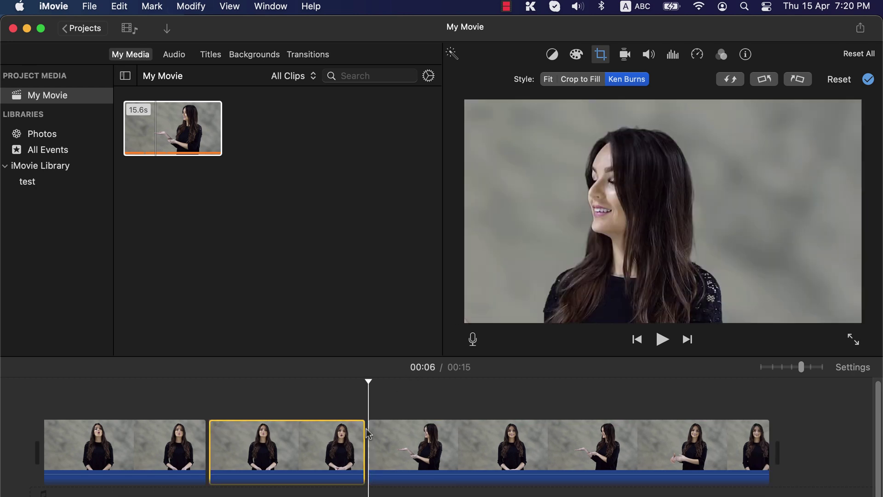
left_click(297, 451)
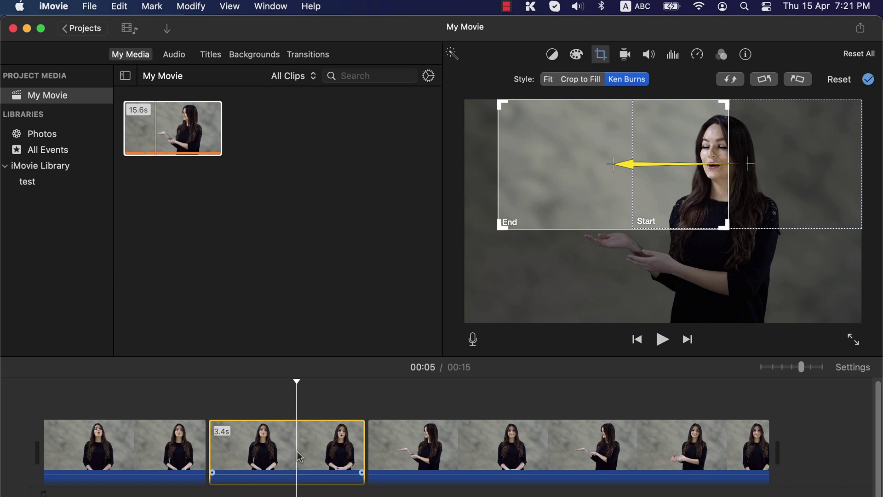
- Swap the last clip's Start and End frames and set it to Crop to Fill, holding the frame shifted left of the woman
left_click(426, 450)
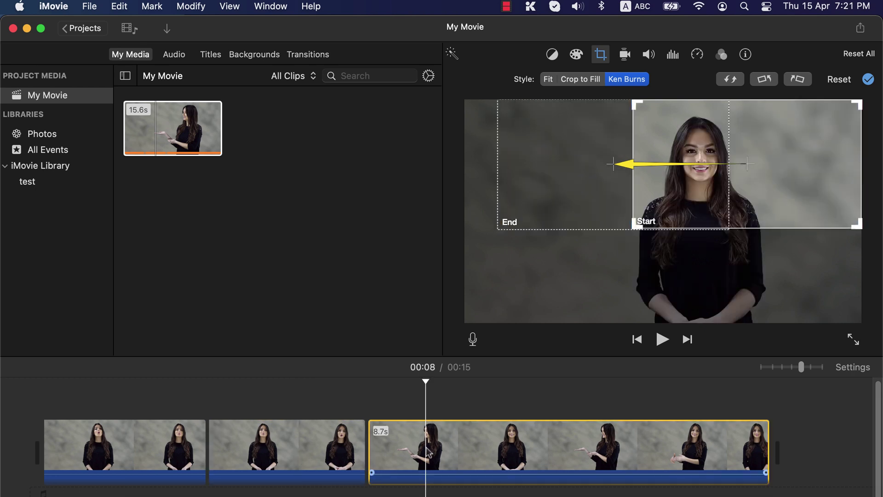
left_click(733, 80)
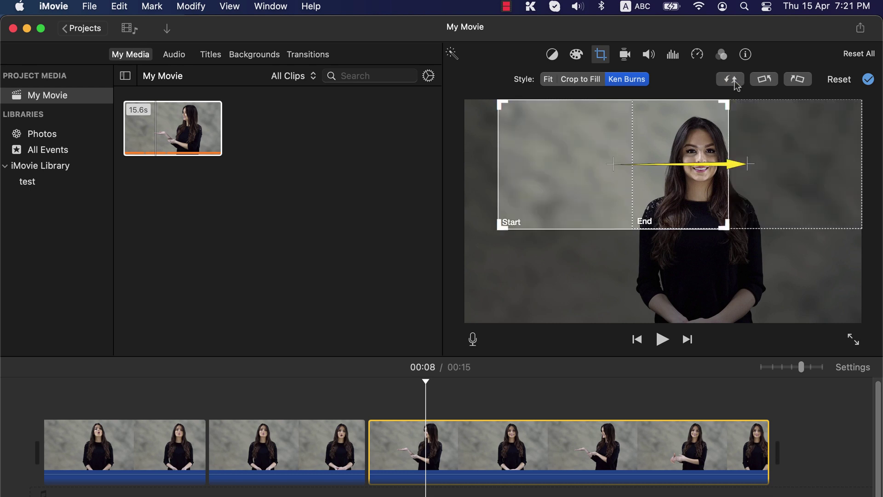
left_click(570, 81)
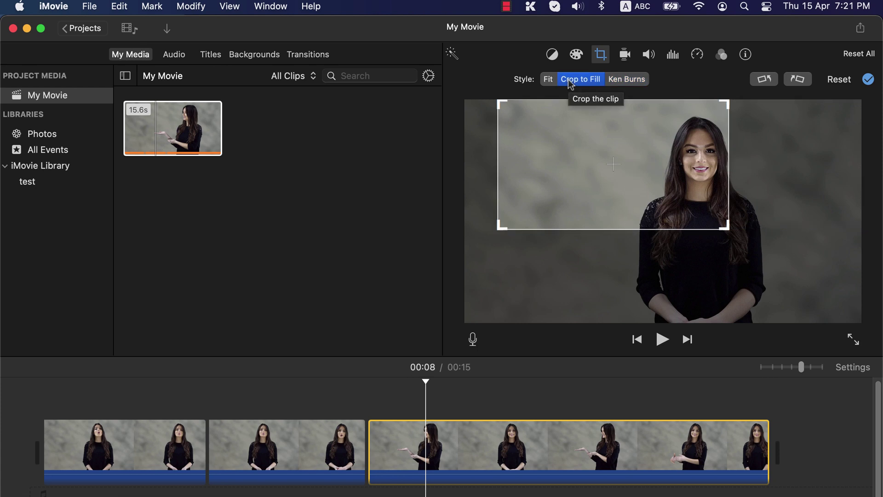
- Play back the timeline to review the sideways pan, and replay it from near the beginning
left_click(125, 387)
key("space")
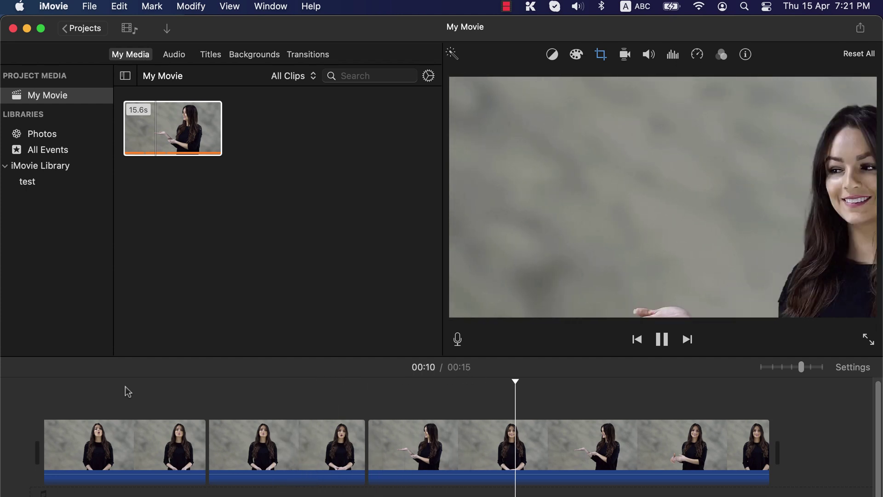
key("space")
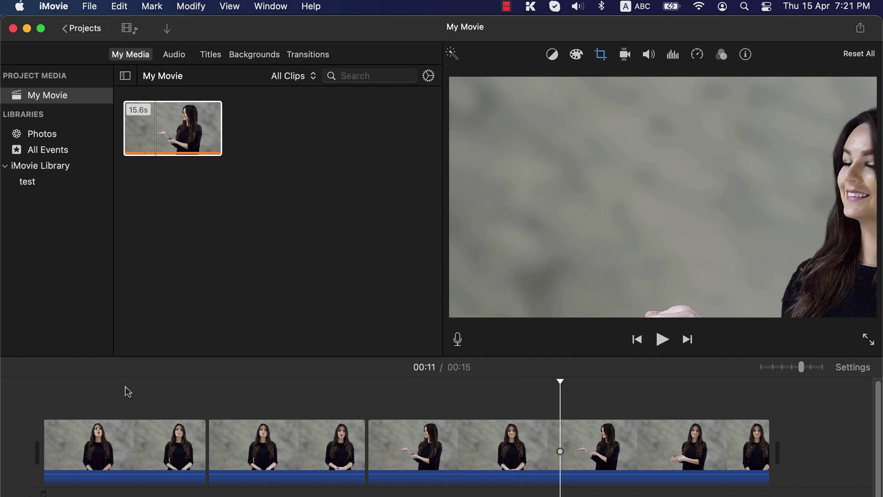
left_click(138, 395)
left_click(55, 398)
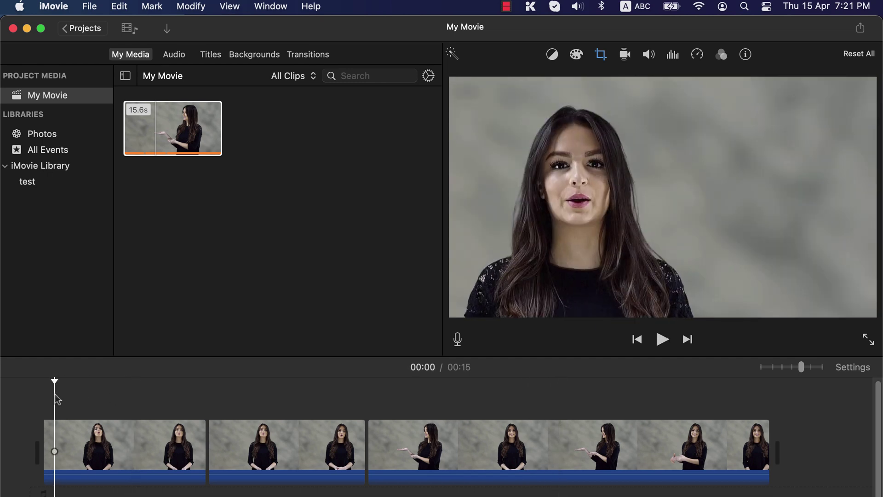
key("space")
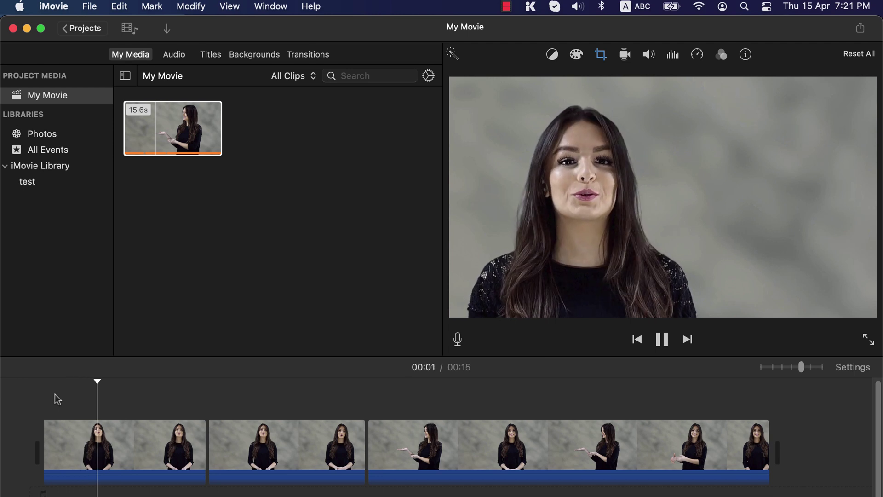